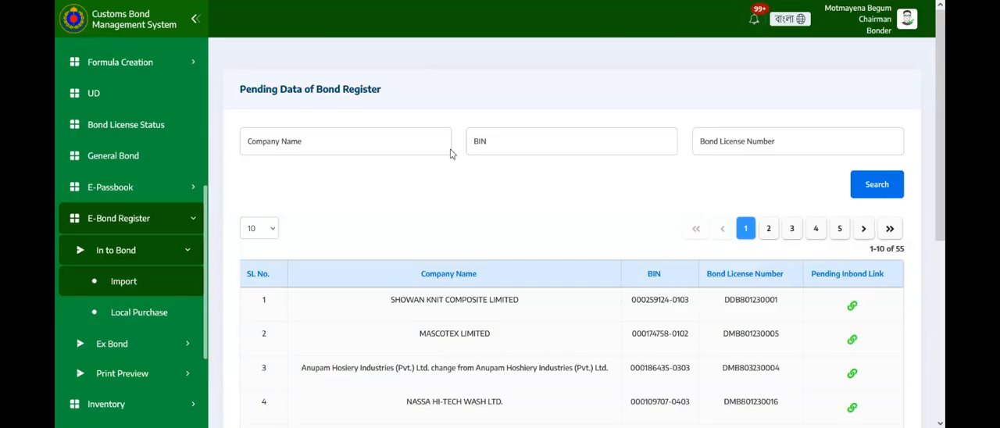
Search the pending bond register data for company name "nass" and open the pending inbond link of NASSA HI-TECH WASH LTD.
left_click(411, 144)
type("nass")
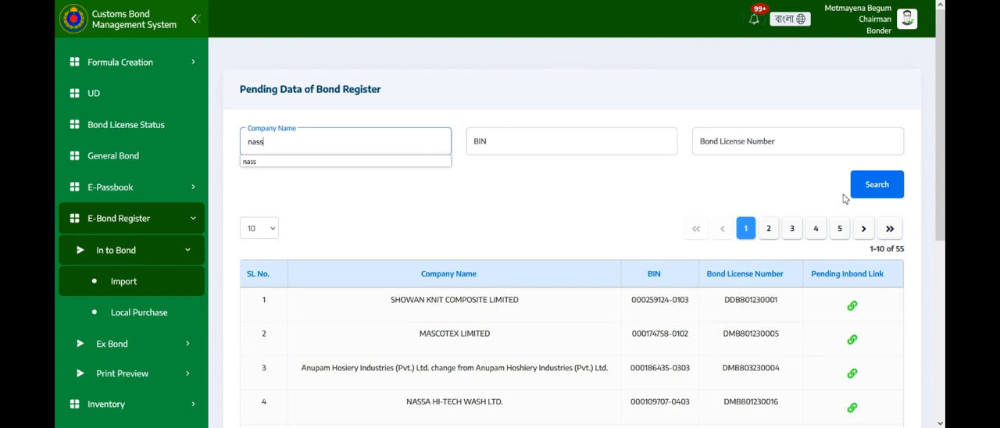
left_click(890, 187)
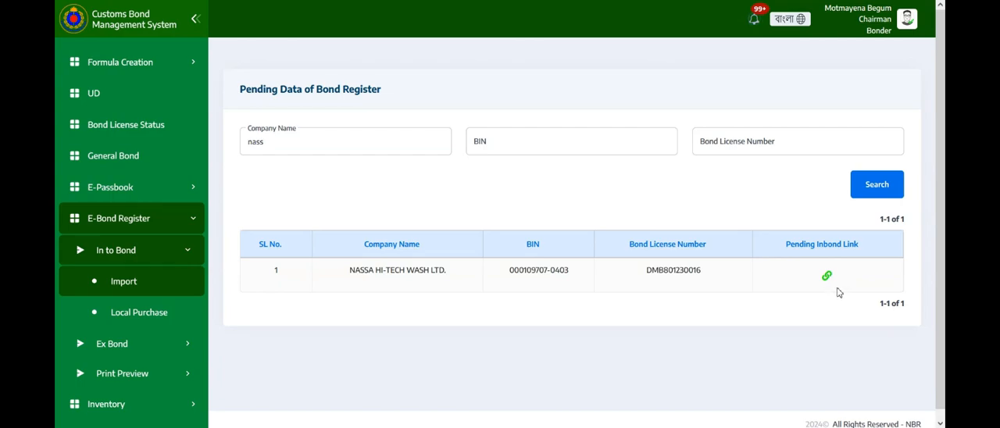
left_click(827, 277)
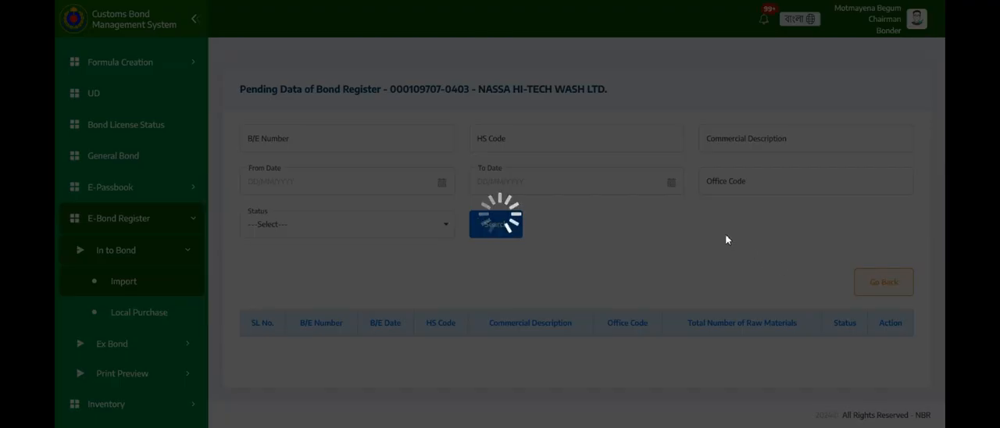
Filter the company's pending bond register entries by B/E number 1842527.
scroll(719, 268, "down", 8)
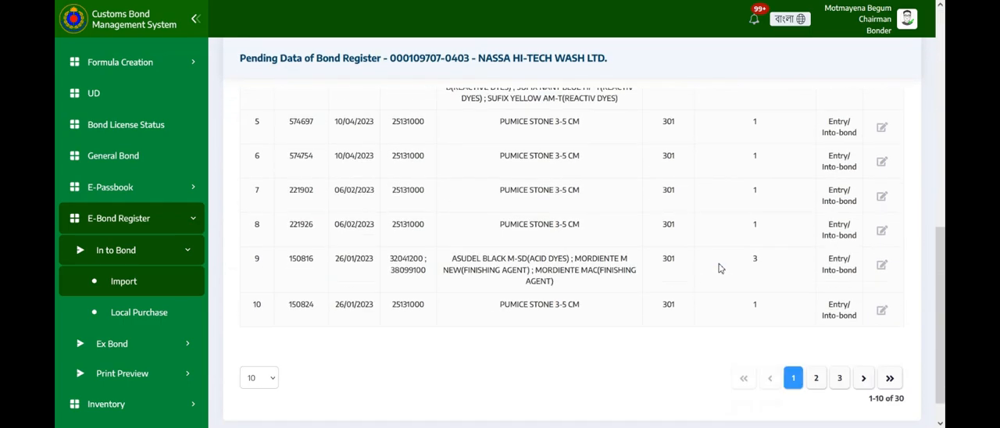
scroll(719, 267, "up", 9)
left_click(443, 225)
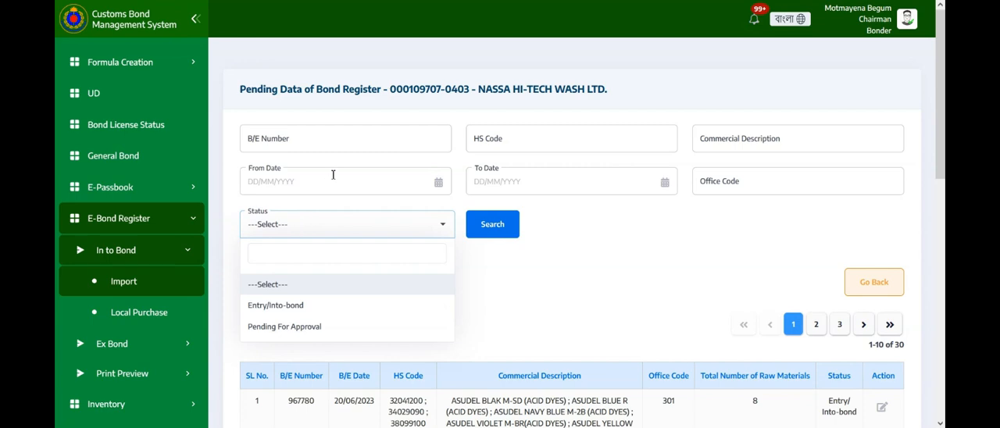
left_click(340, 137)
type("1")
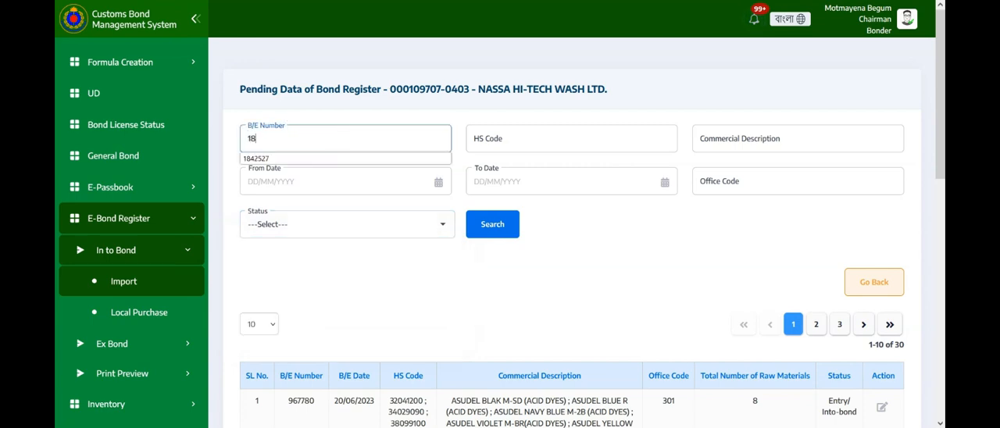
type("8")
left_click(260, 157)
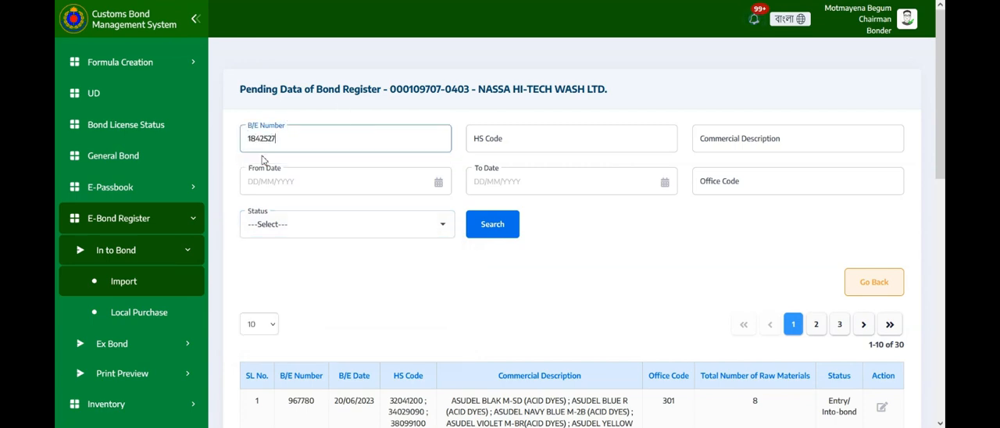
left_click(488, 229)
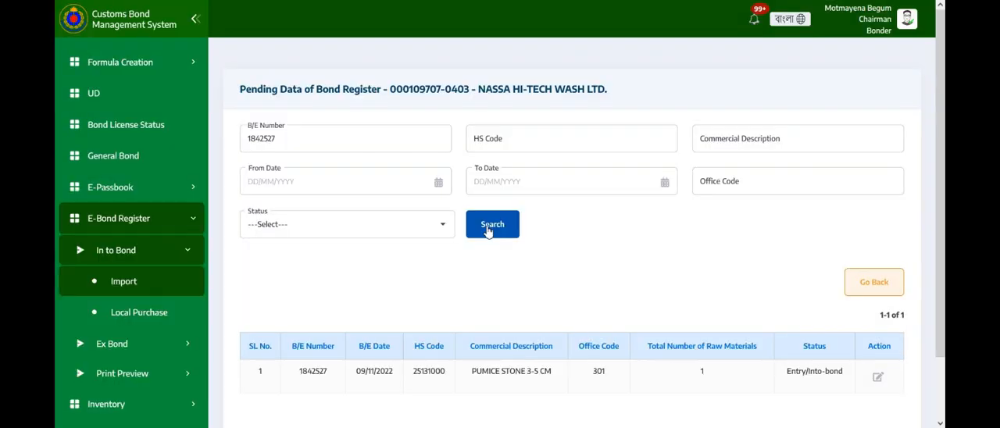
Open the filtered bill of entry for editing and expand the details of its PUMICE STONE 3-5 CM item.
scroll(527, 266, "down", 1)
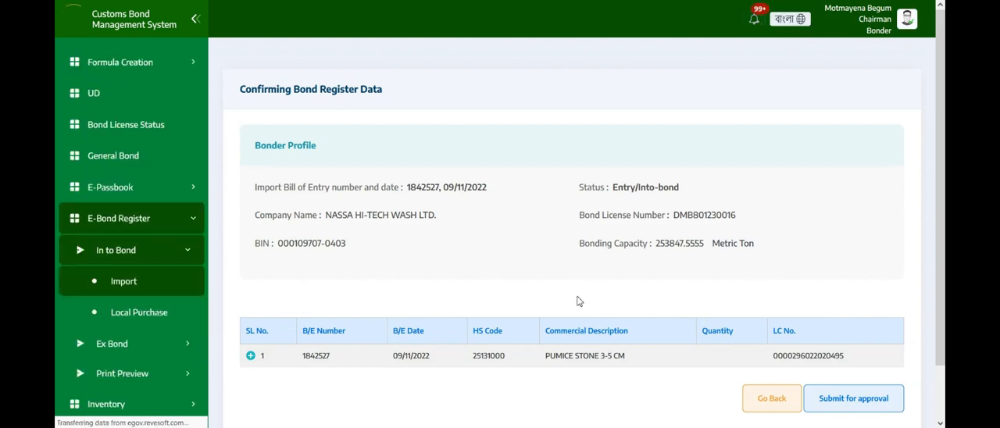
scroll(494, 305, "down", 1)
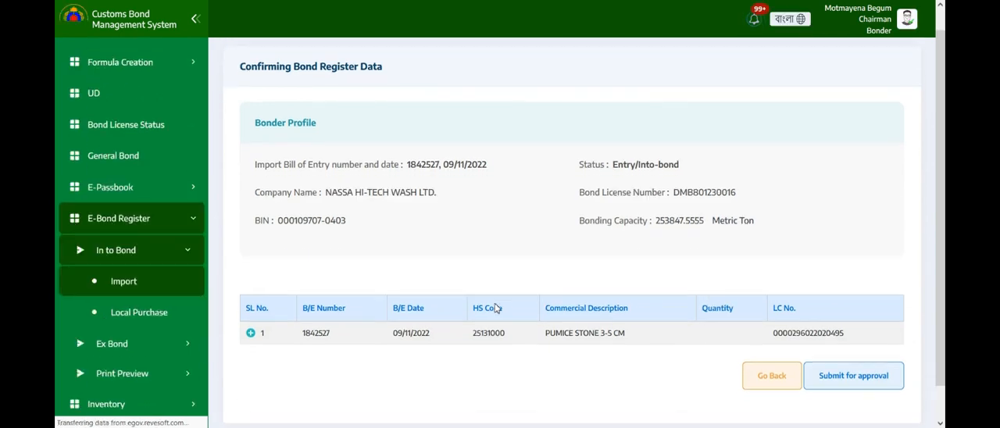
scroll(494, 303, "down", 2)
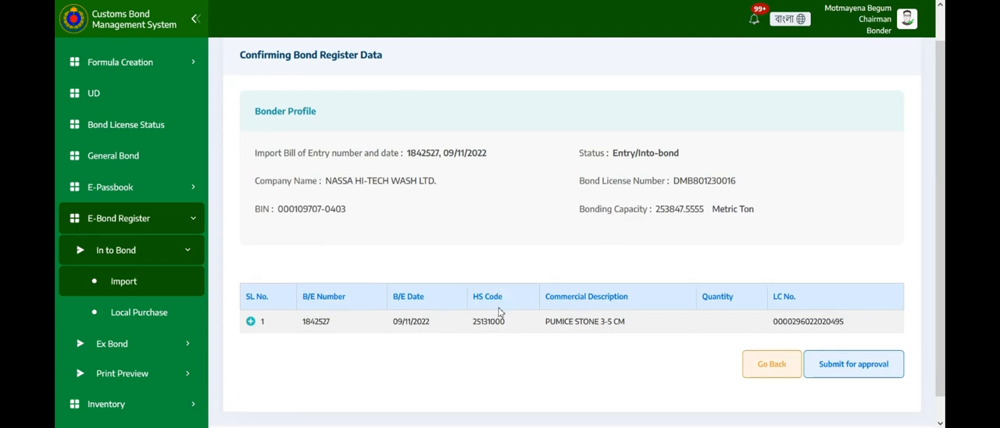
scroll(505, 311, "up", 2)
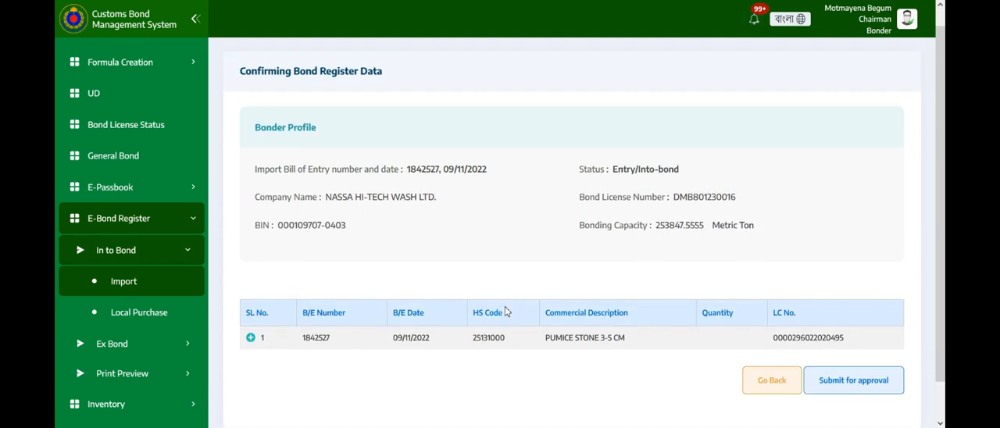
left_click(249, 338)
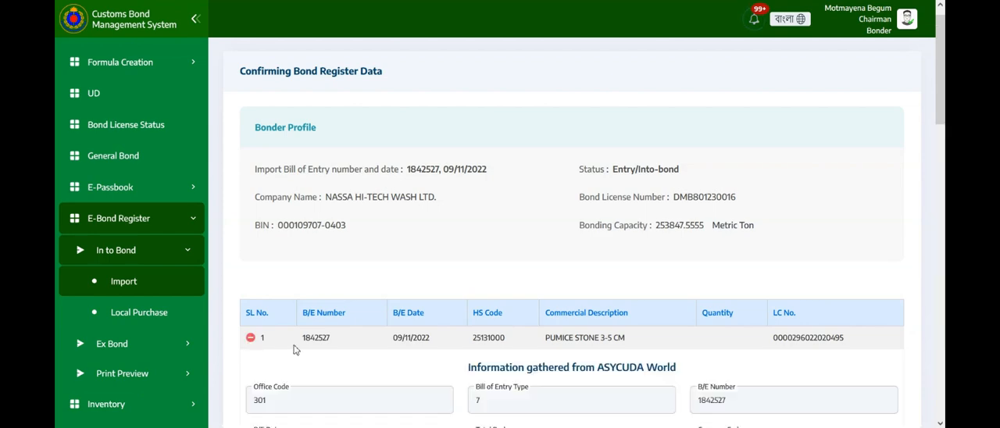
Review the item's information gathered from ASYCUDA World and the start of the supplementary information section.
scroll(295, 350, "down", 3)
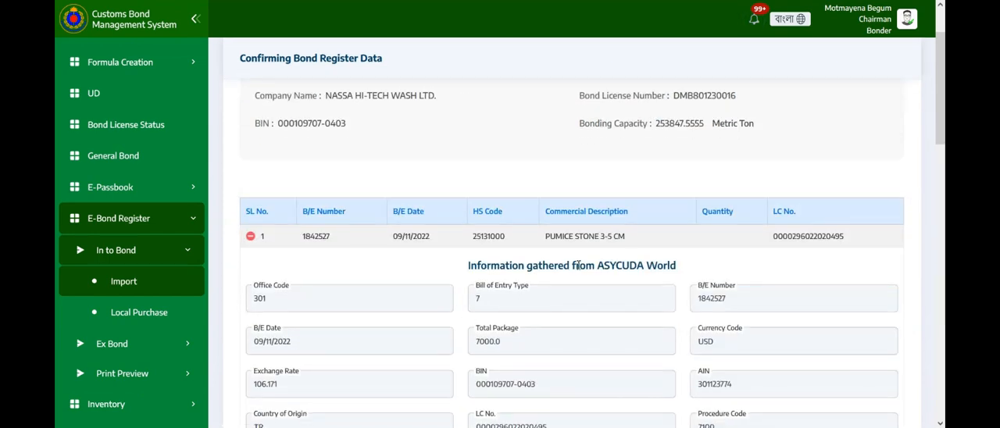
scroll(582, 266, "down", 10)
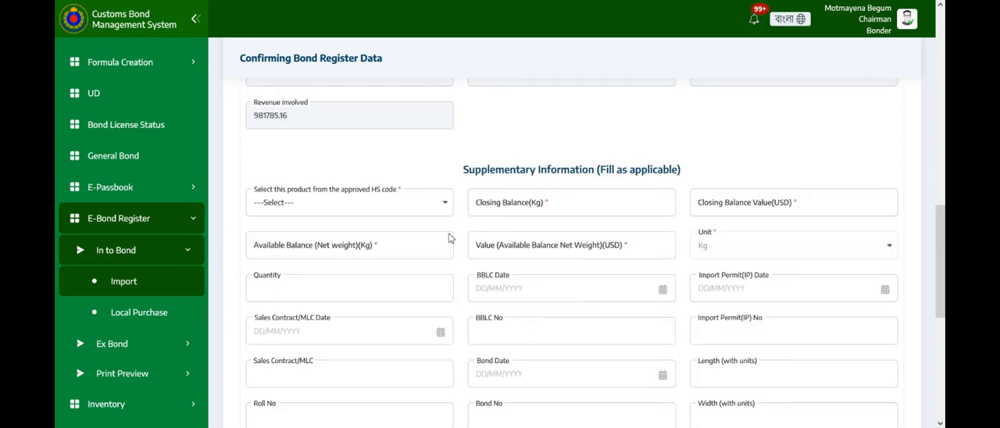
scroll(397, 235, "up", 5)
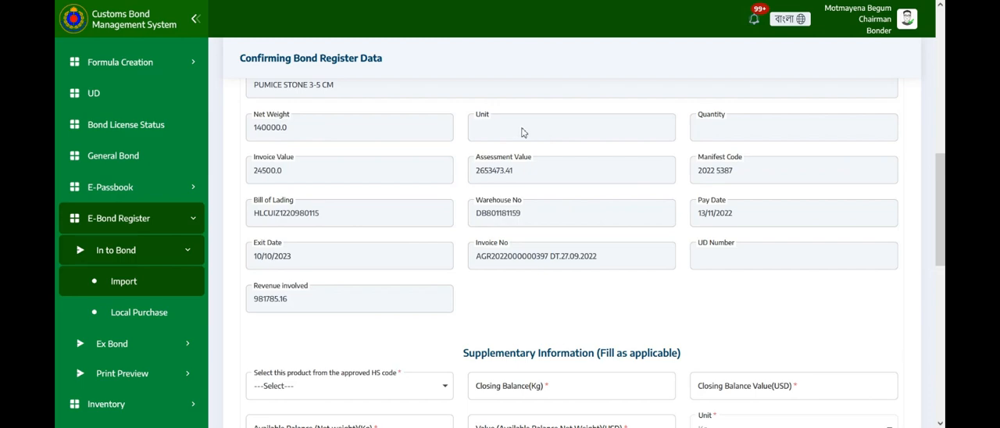
scroll(496, 150, "down", 2)
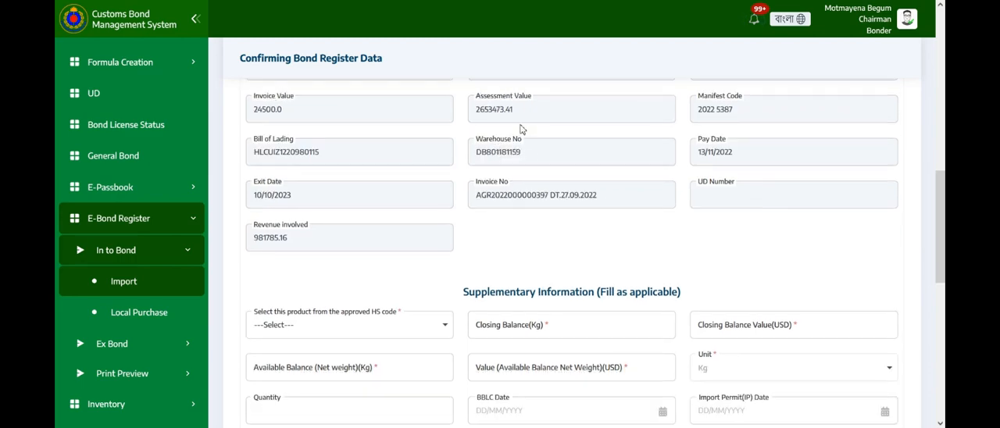
scroll(500, 150, "down", 1)
scroll(515, 147, "up", 5)
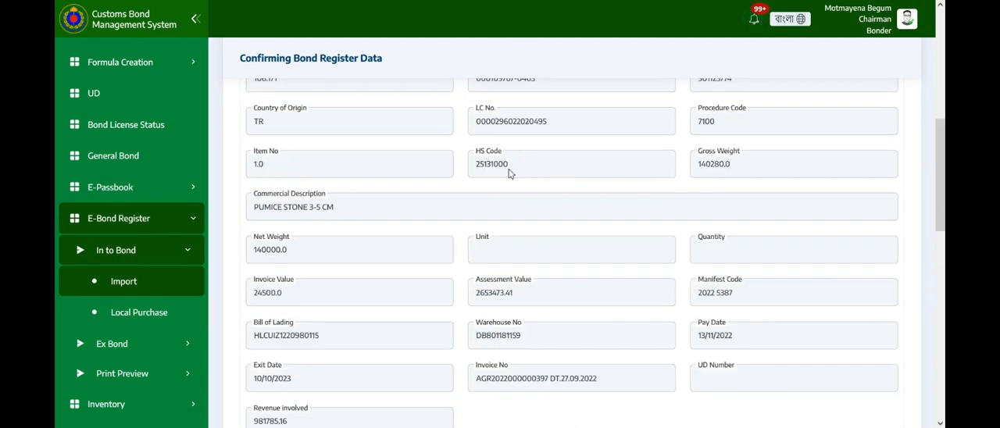
scroll(515, 178, "down", 5)
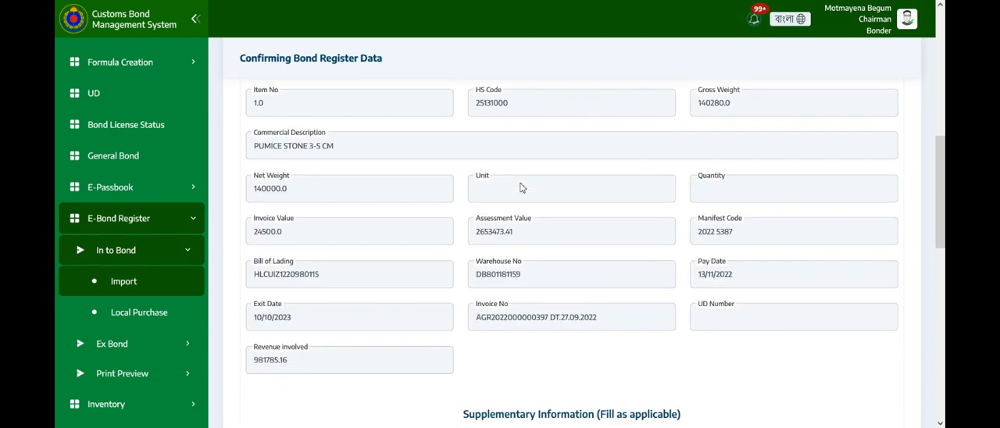
scroll(447, 234, "down", 1)
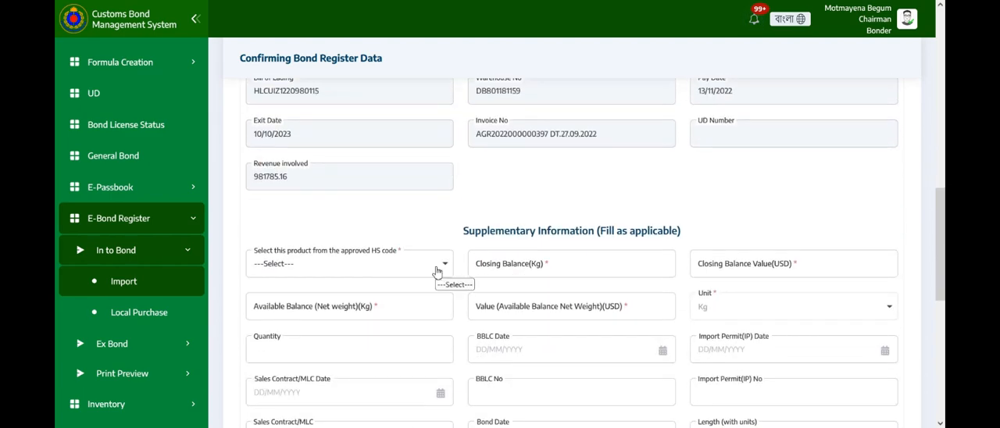
Choose "25131000, PUMICE STONE" as the product from the approved HS code in the supplementary information.
left_click(437, 271)
scroll(359, 297, "down", 2)
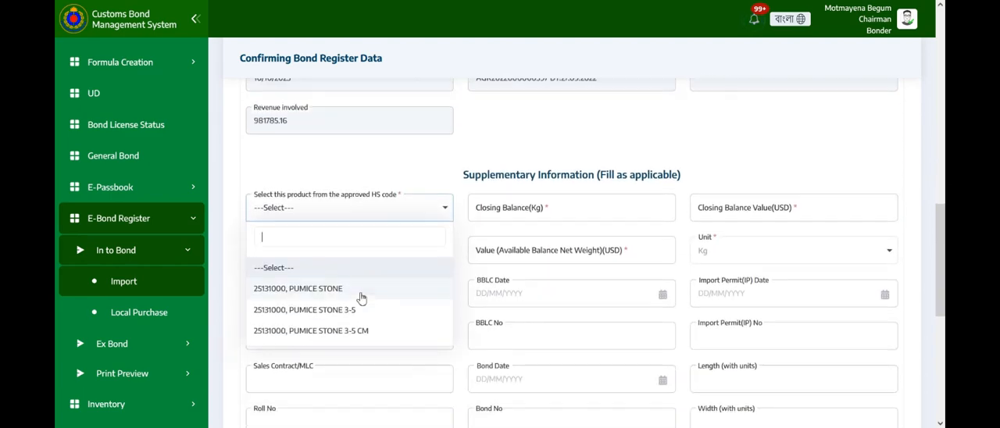
left_click(323, 283)
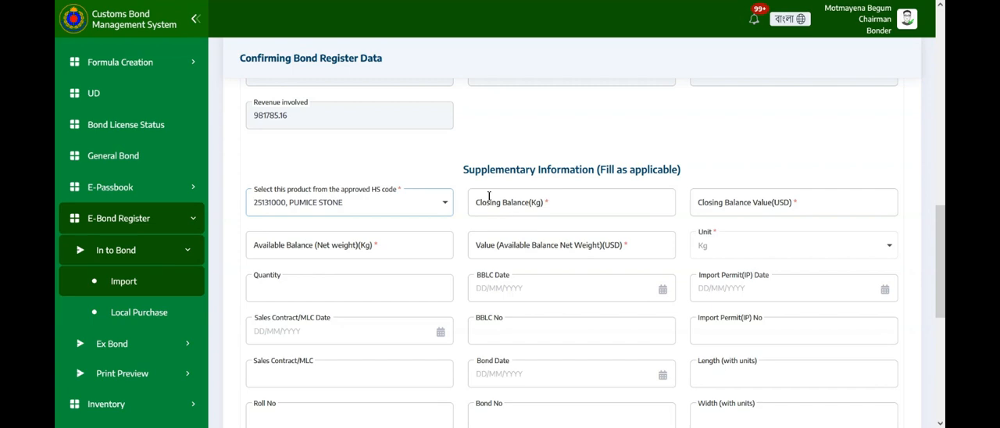
Examine the supplementary fields against the item's exit date and net weight in the ASYCUDA World information.
scroll(492, 199, "down", 1)
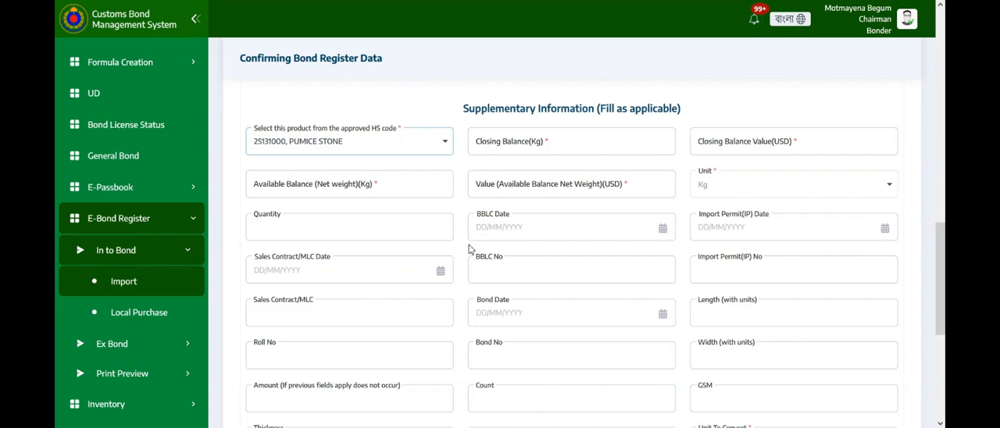
scroll(468, 248, "up", 2)
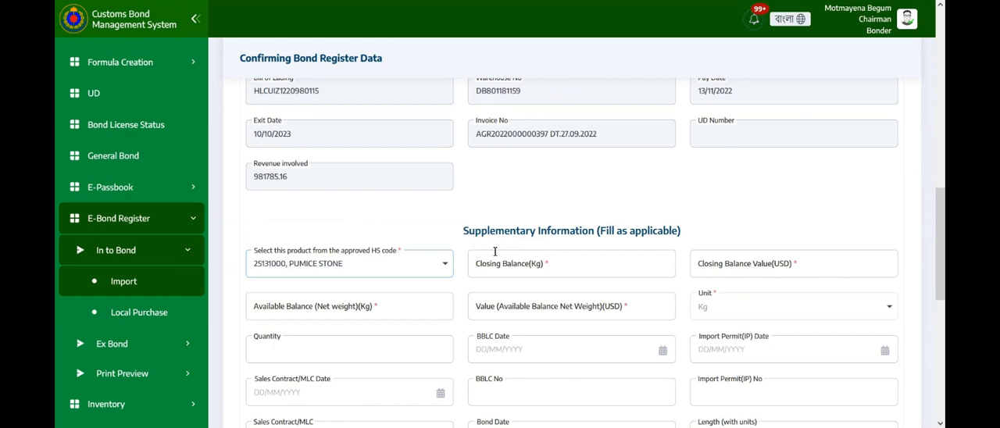
scroll(353, 212, "up", 1)
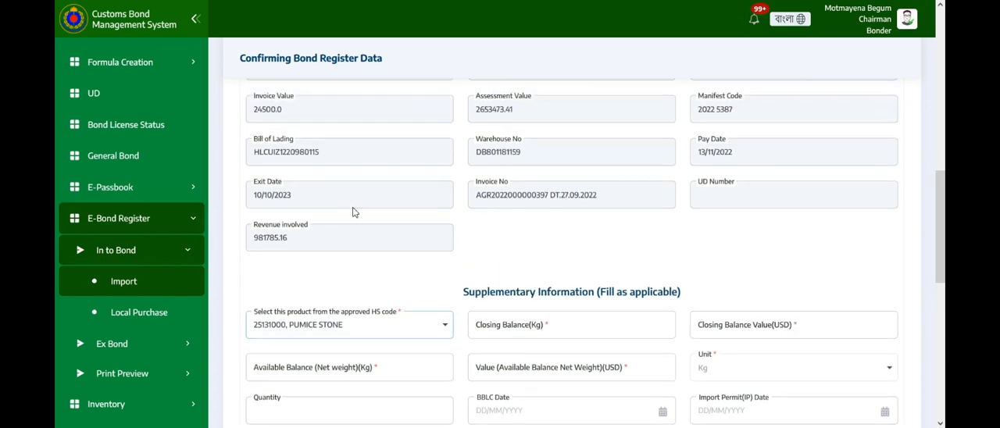
triple_click(297, 198)
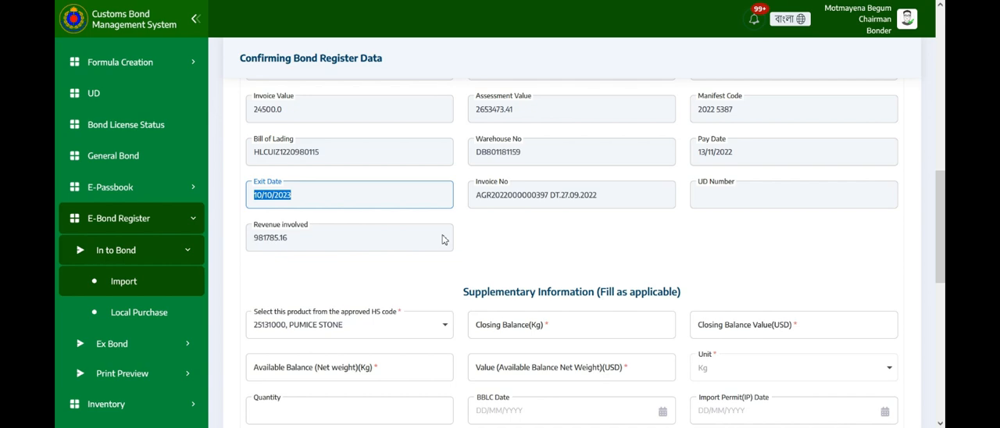
scroll(442, 239, "down", 1)
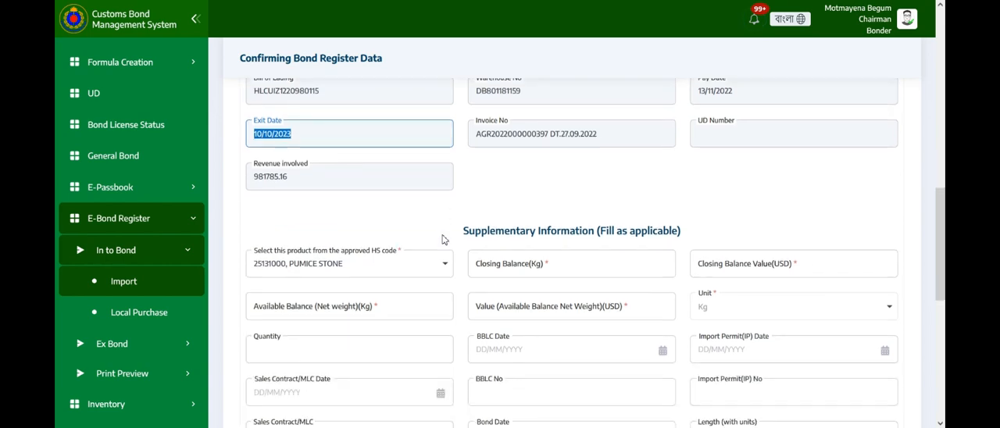
scroll(469, 237, "down", 1)
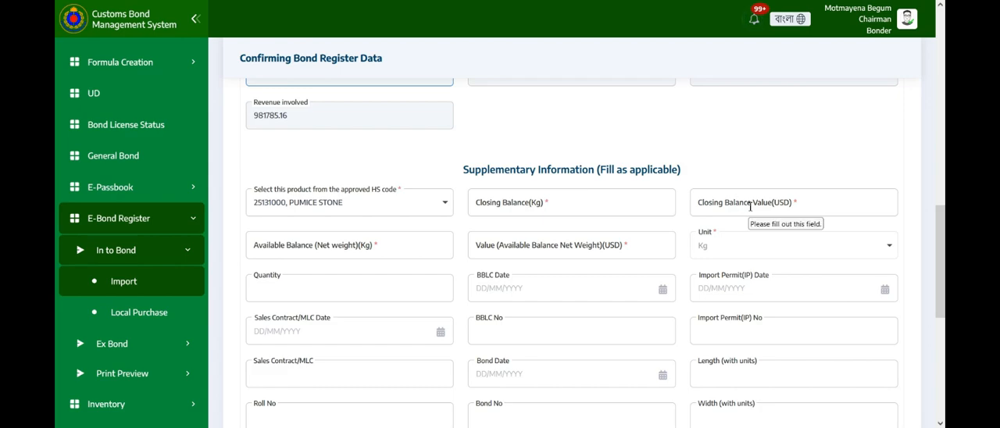
scroll(746, 208, "down", 1)
scroll(748, 209, "down", 1)
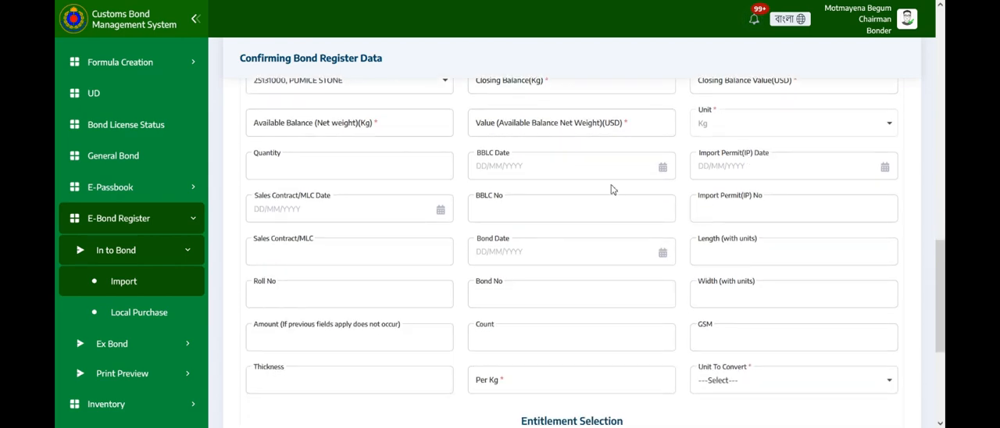
scroll(529, 130, "up", 1)
scroll(529, 130, "up", 2)
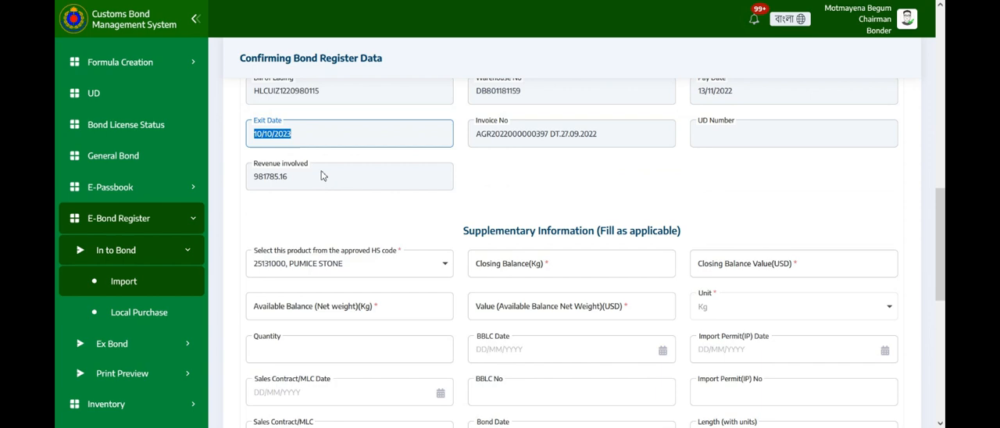
scroll(323, 174, "up", 2)
left_click_drag(296, 139, 251, 132)
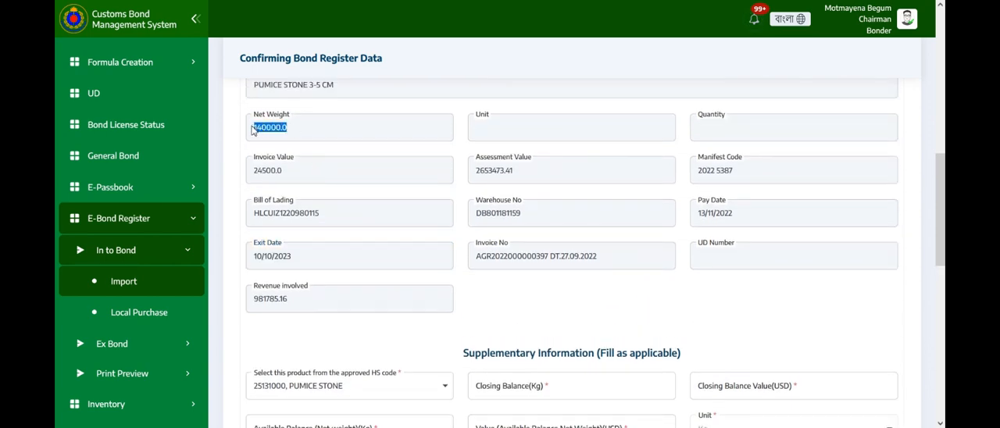
Set the closing balance to 500 kg and the closing balance value to 500 USD.
scroll(500, 250, "down", 1)
left_click(556, 328)
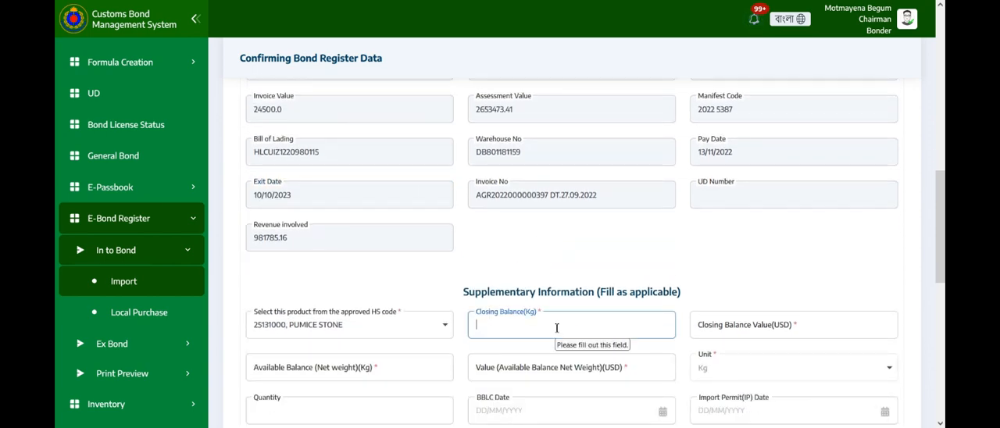
scroll(625, 264, "down", 1)
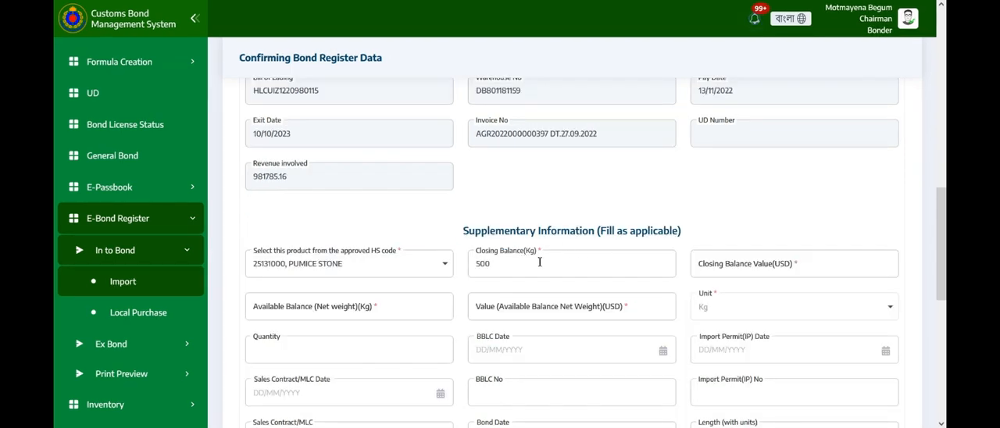
left_click(746, 264)
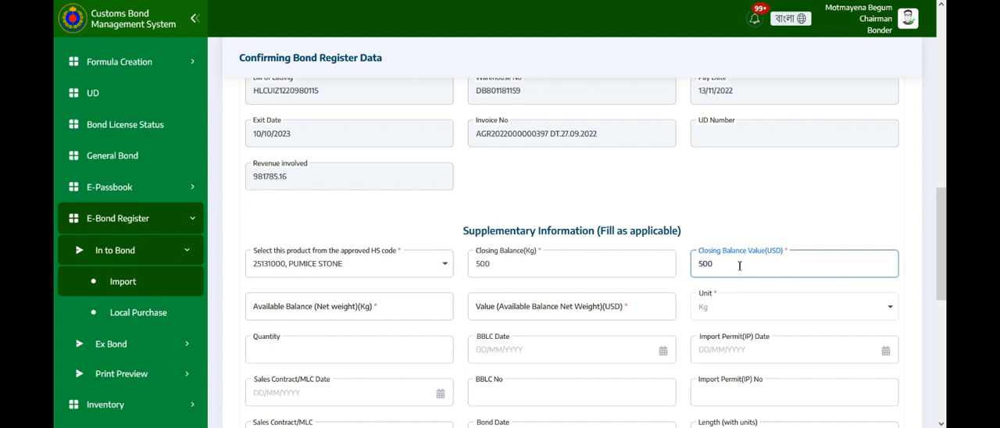
scroll(354, 297, "down", 1)
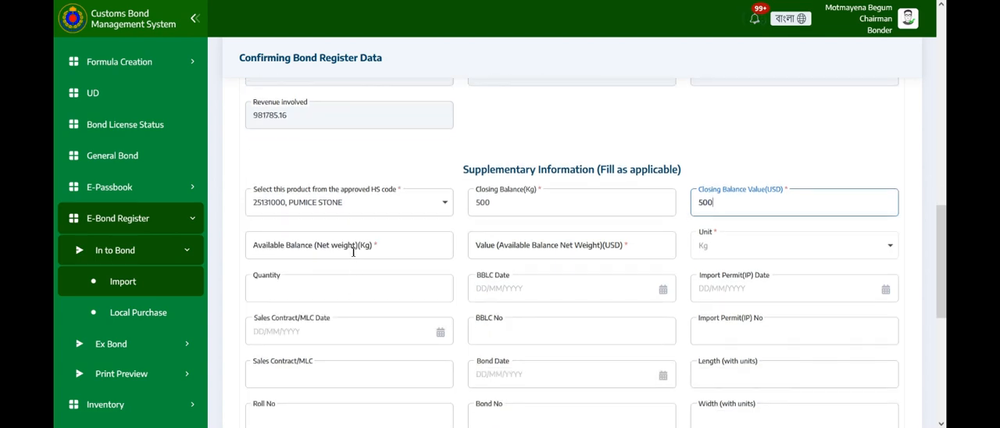
Set the available balance net weight to 200 kg and its value to 200 USD in the supplementary information.
left_click(354, 244)
type("2")
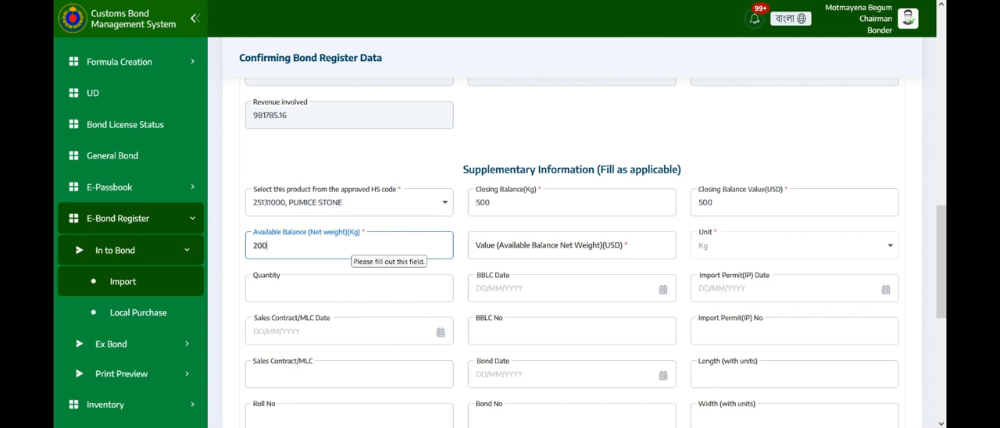
type("00")
scroll(547, 226, "down", 1)
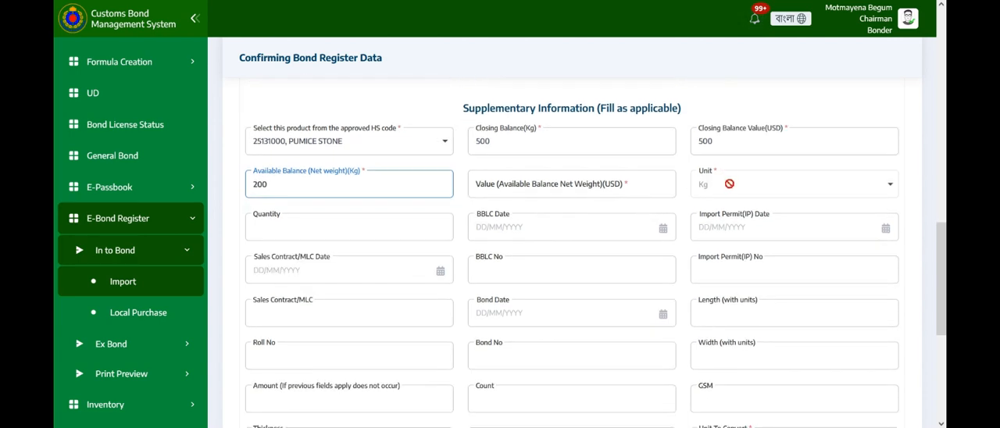
left_click(573, 191)
type("2")
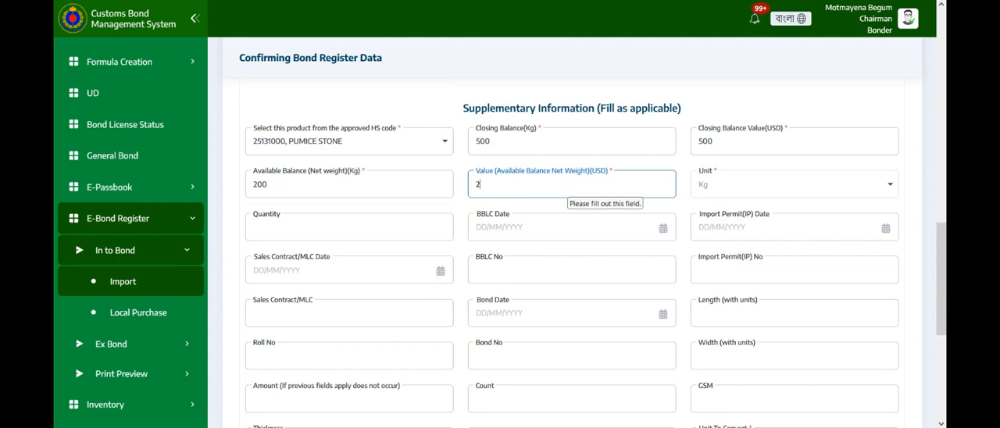
type("00")
left_click(681, 211)
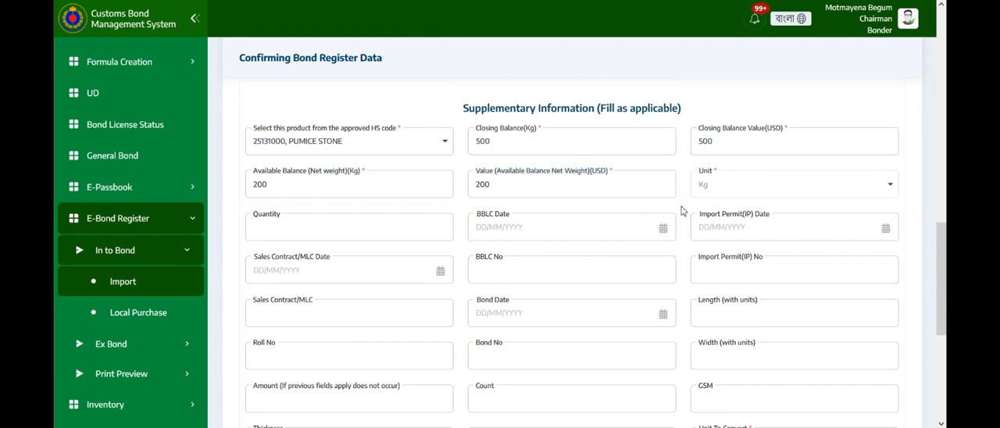
Choose Kg as the unit to convert for the item in the supplementary information.
scroll(683, 211, "down", 1)
scroll(623, 207, "down", 2)
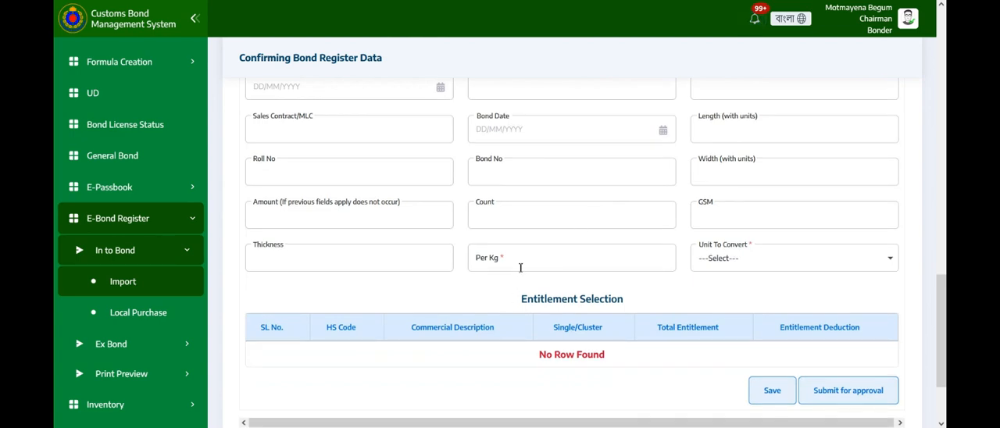
scroll(520, 269, "down", 1)
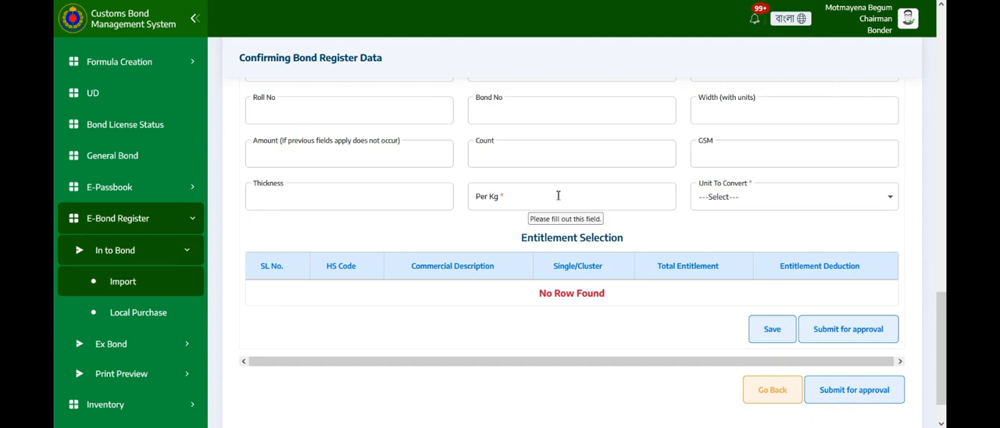
left_click(713, 197)
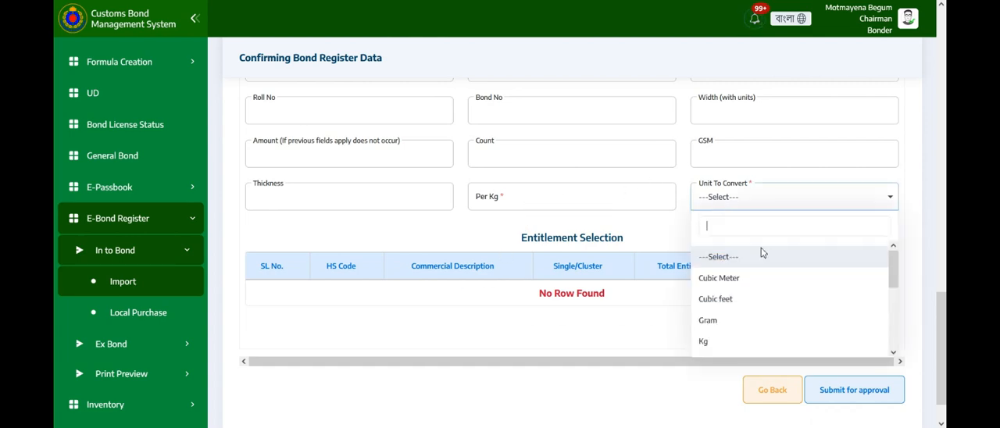
left_click(719, 343)
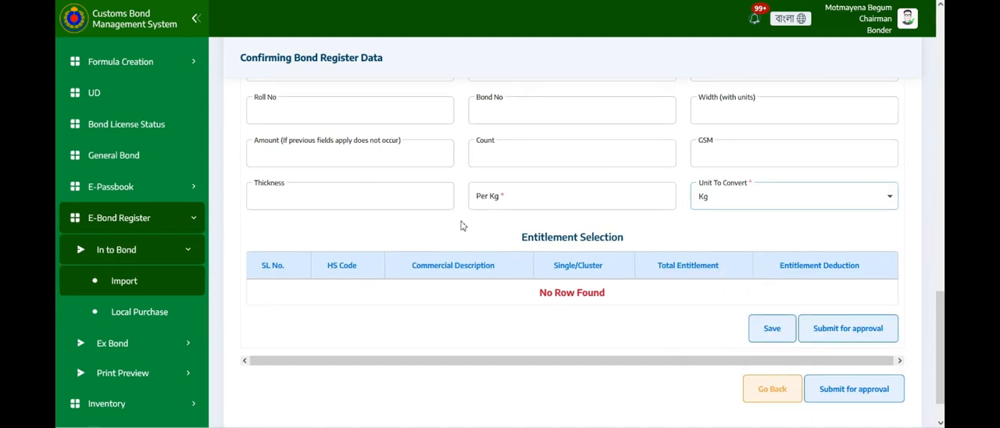
Set the Per Kg conversion value to 10 and choose Meter as the unit to convert.
scroll(442, 225, "up", 5)
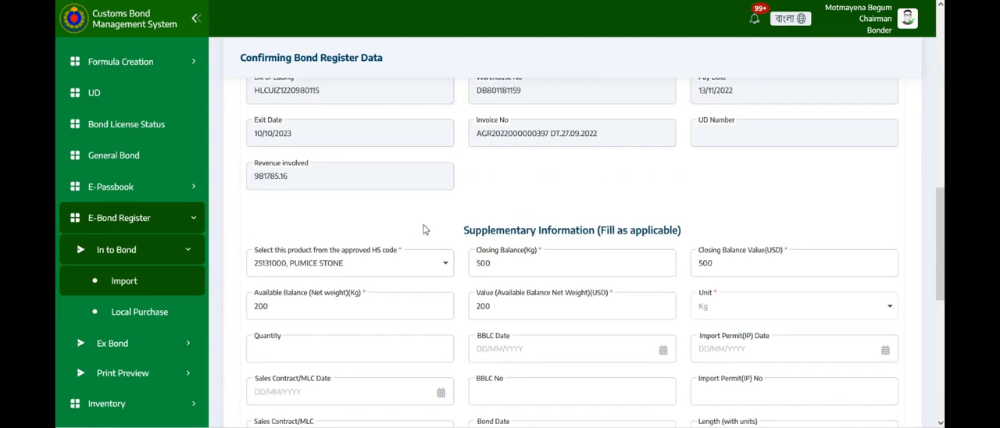
scroll(303, 217, "up", 2)
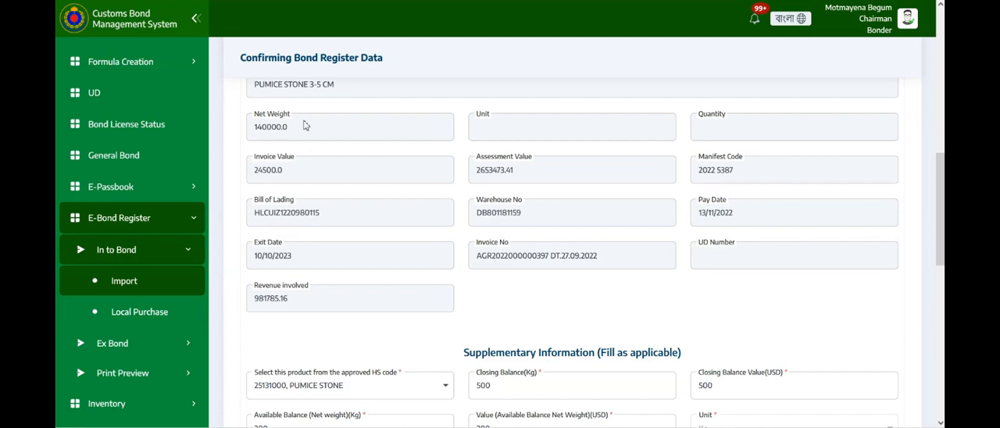
scroll(447, 178, "down", 7)
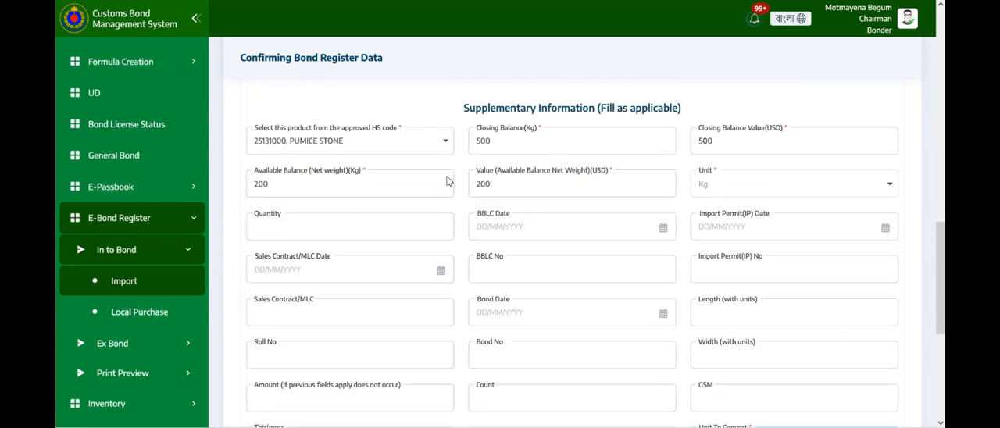
scroll(448, 177, "down", 2)
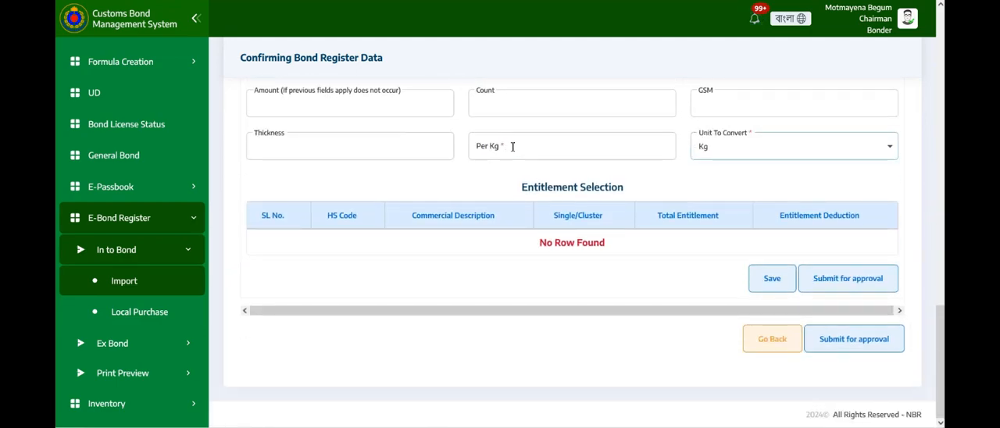
left_click(512, 146)
type("10")
left_click(706, 152)
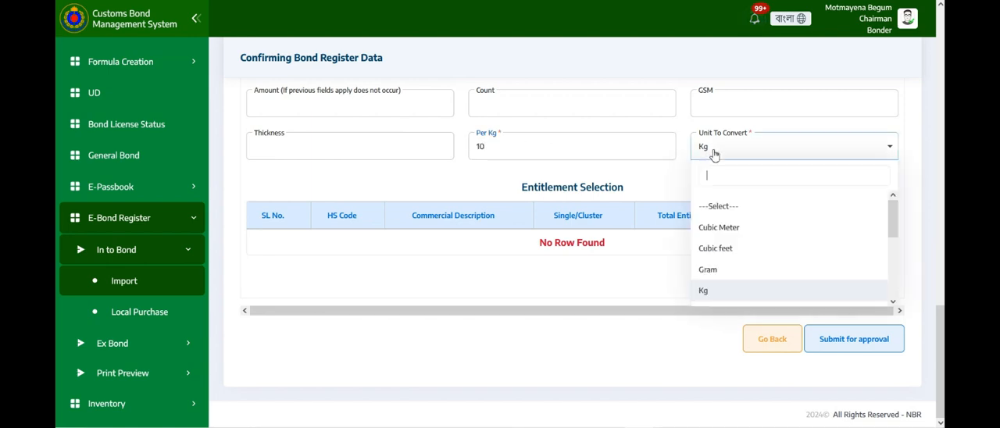
scroll(743, 237, "down", 1)
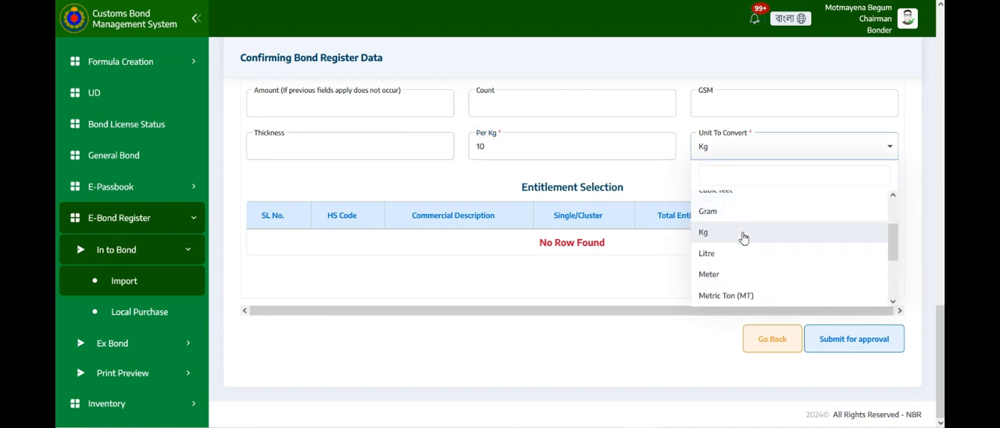
left_click(719, 274)
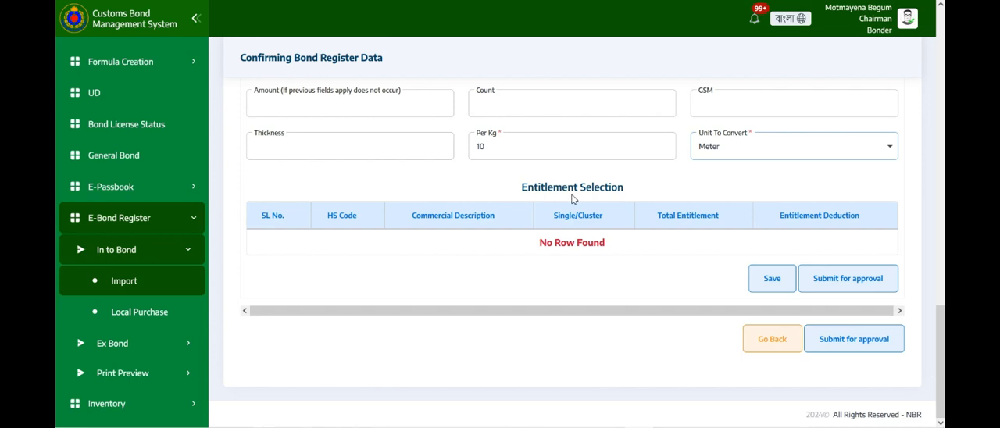